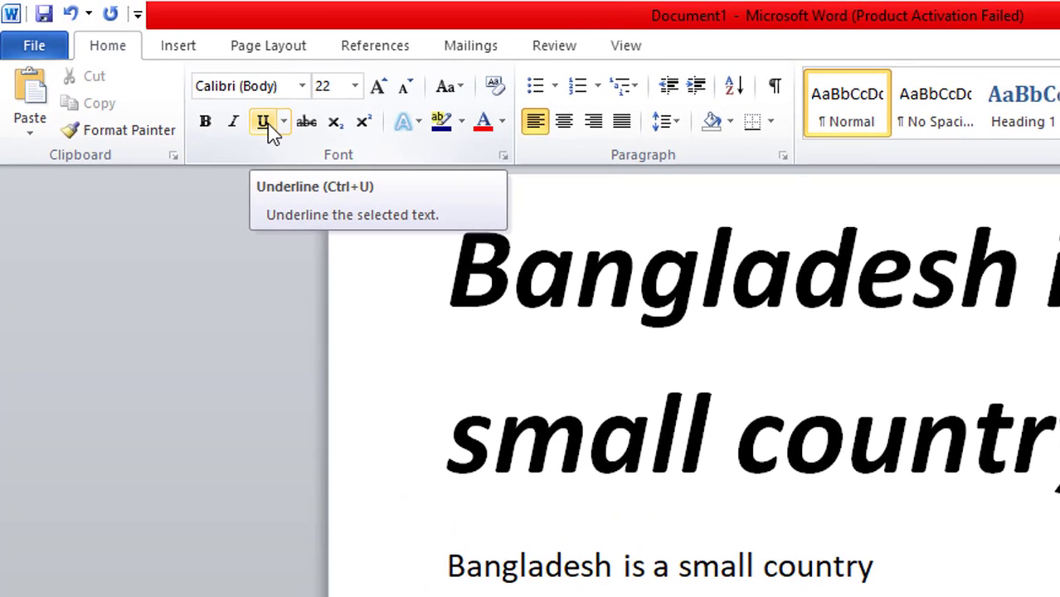
Underline the large bold italic heading "Bangladesh is a small country".
{"action": "left_click_drag", "start_coordinate": [1010, 421], "coordinate": [254, 212]}
{"action": "left_click", "coordinate": [264, 123]}
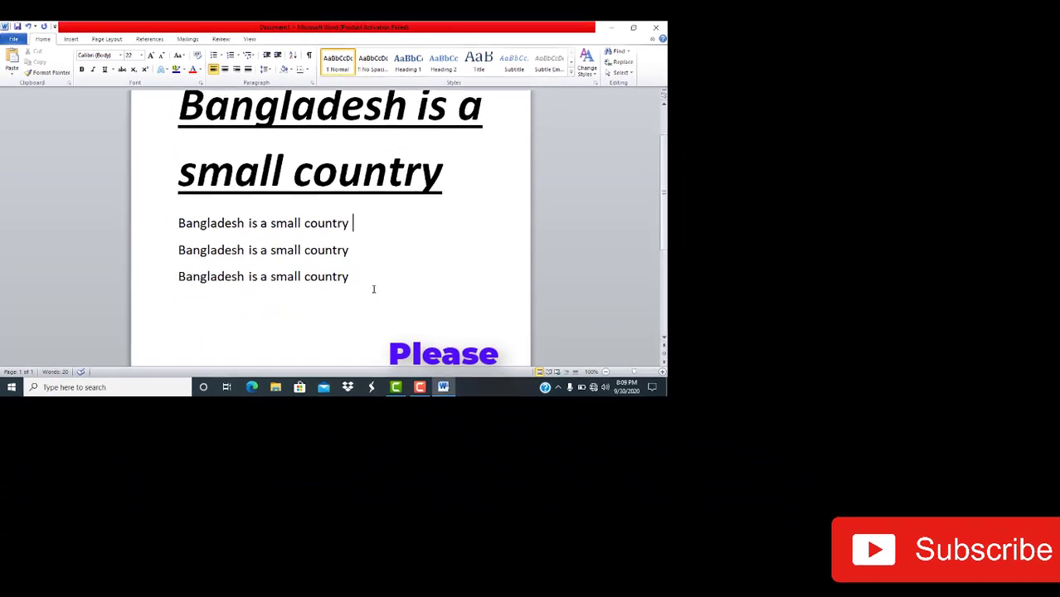
Insert two blank lines below the first regular-size "Bangladesh is a small country" sentence.
{"action": "key", "text": "Return"}
{"action": "key", "text": "Return"}
{"action": "key", "text": "Return"}
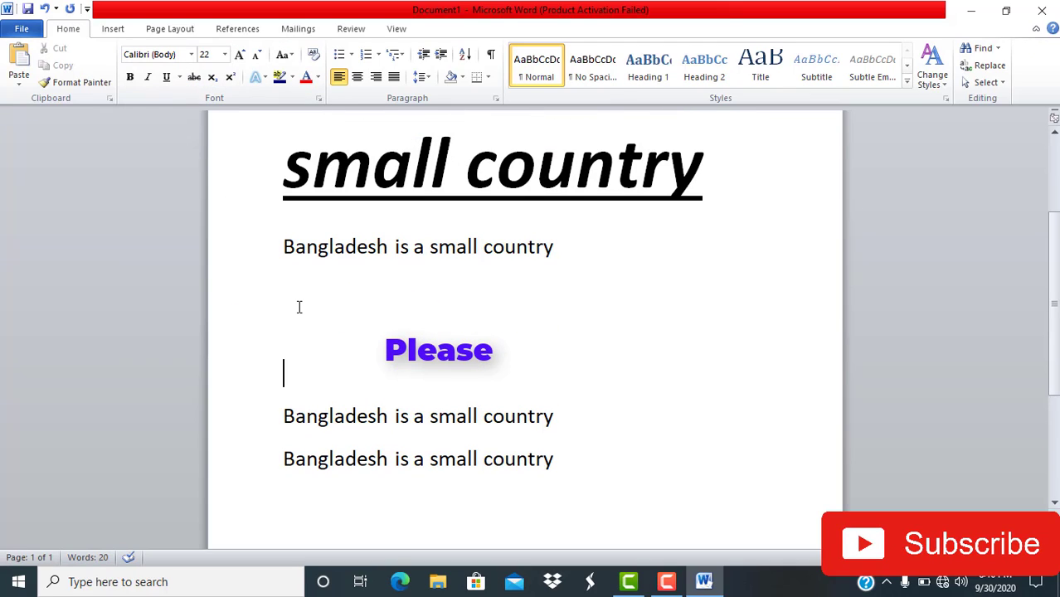
{"action": "key", "text": "BackSpace"}
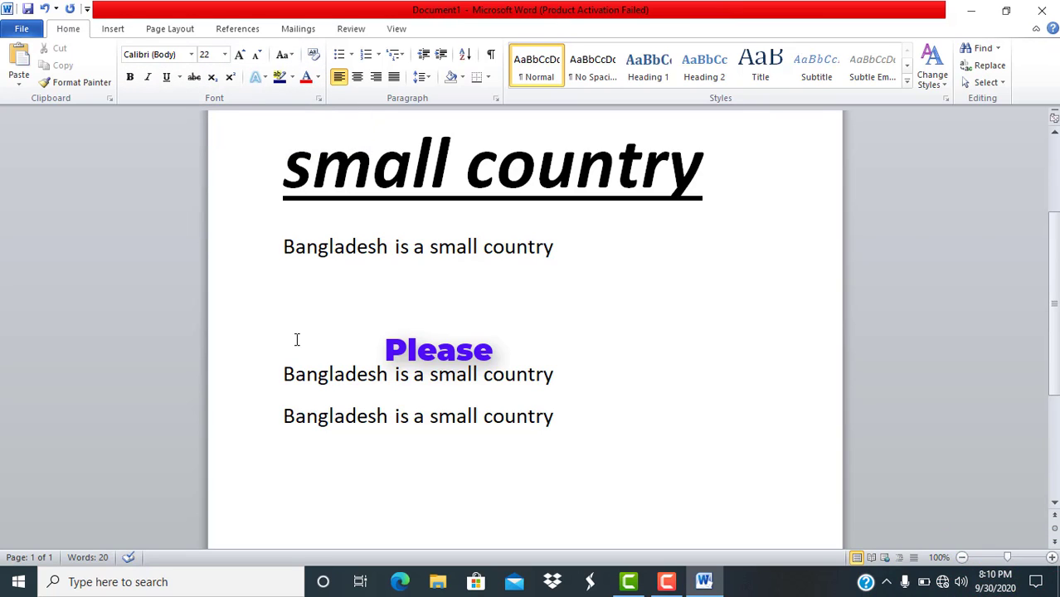
Write the expression "A2+b2" above the second regular-size sentence, with both 2s formatted as subscript.
{"action": "type", "text": "a"}
{"action": "left_click", "coordinate": [214, 78]}
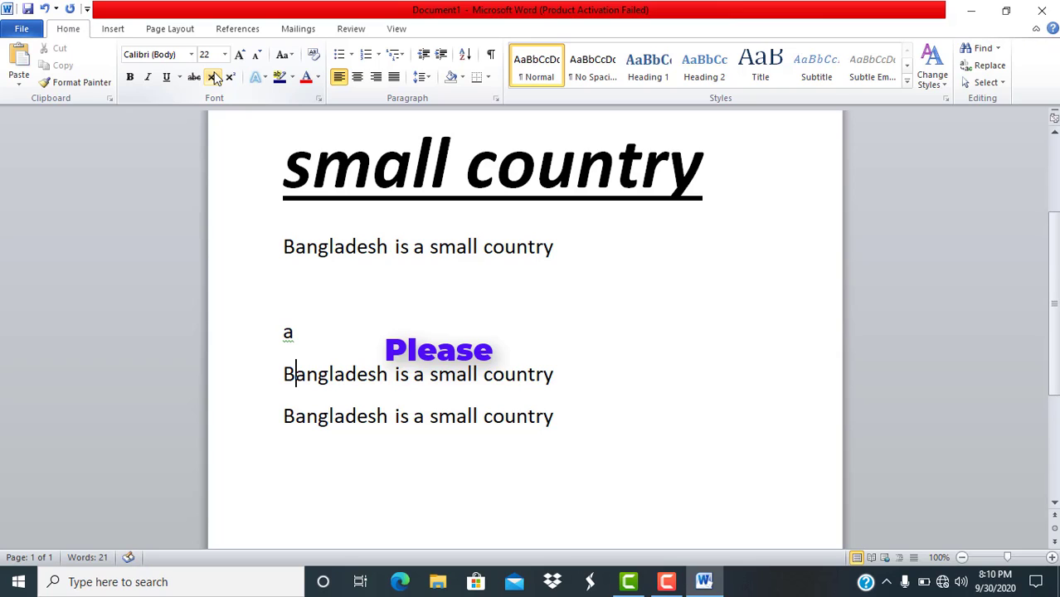
{"action": "left_click", "coordinate": [214, 77]}
{"action": "type", "text": "2"}
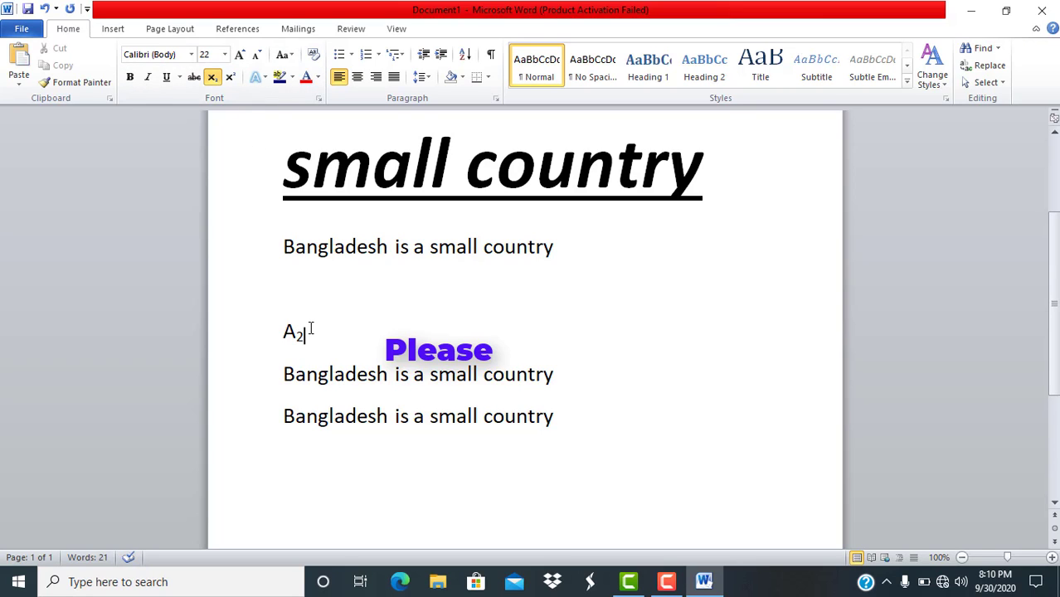
{"action": "type", "text": "+"}
{"action": "key", "text": "BackSpace"}
{"action": "left_click", "coordinate": [212, 80]}
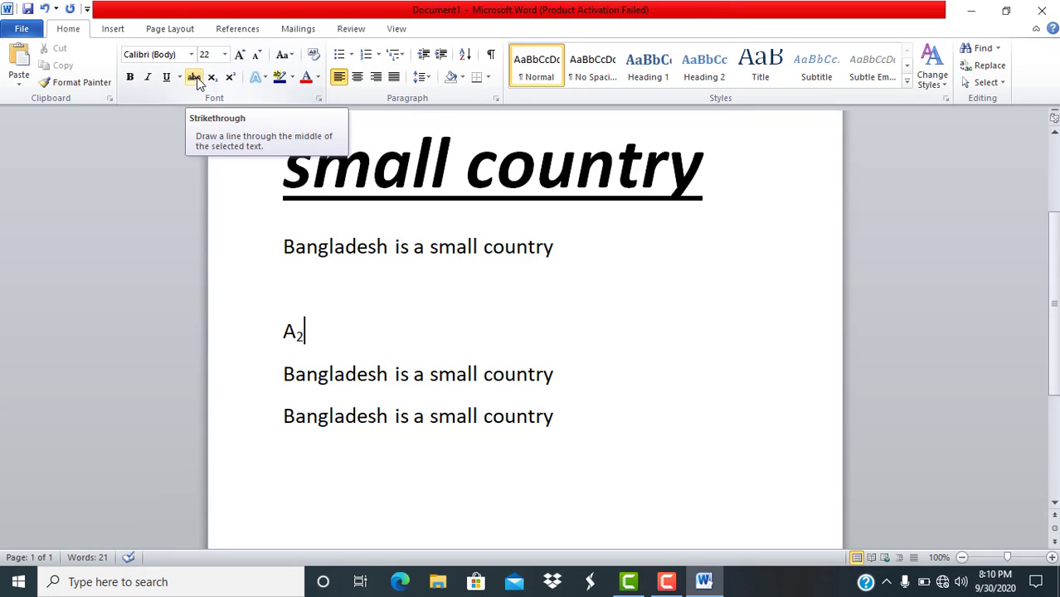
{"action": "left_click", "coordinate": [230, 82]}
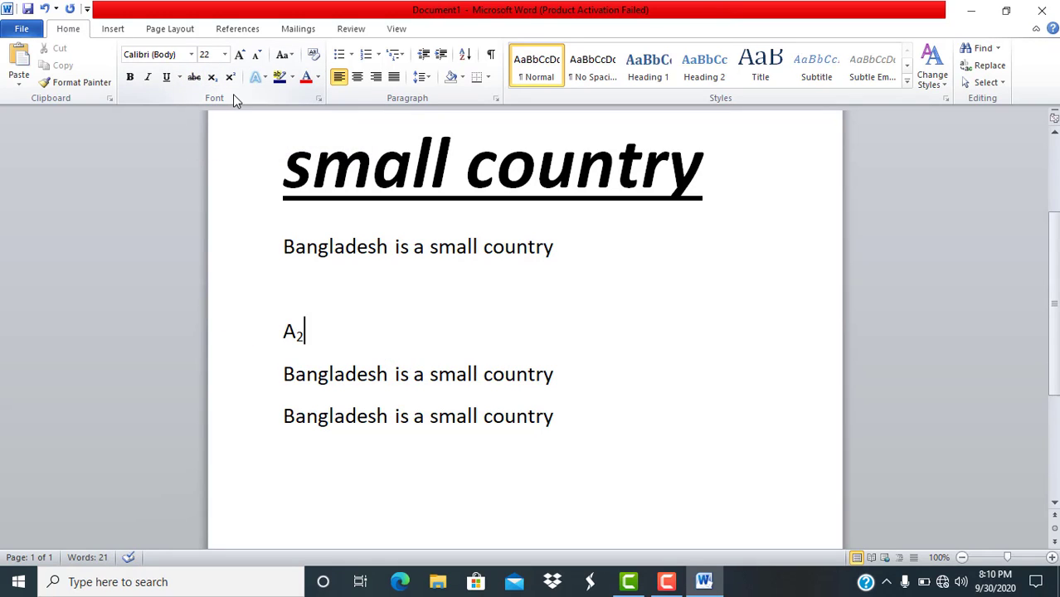
{"action": "type", "text": "+b"}
{"action": "left_click", "coordinate": [211, 78]}
{"action": "type", "text": "2"}
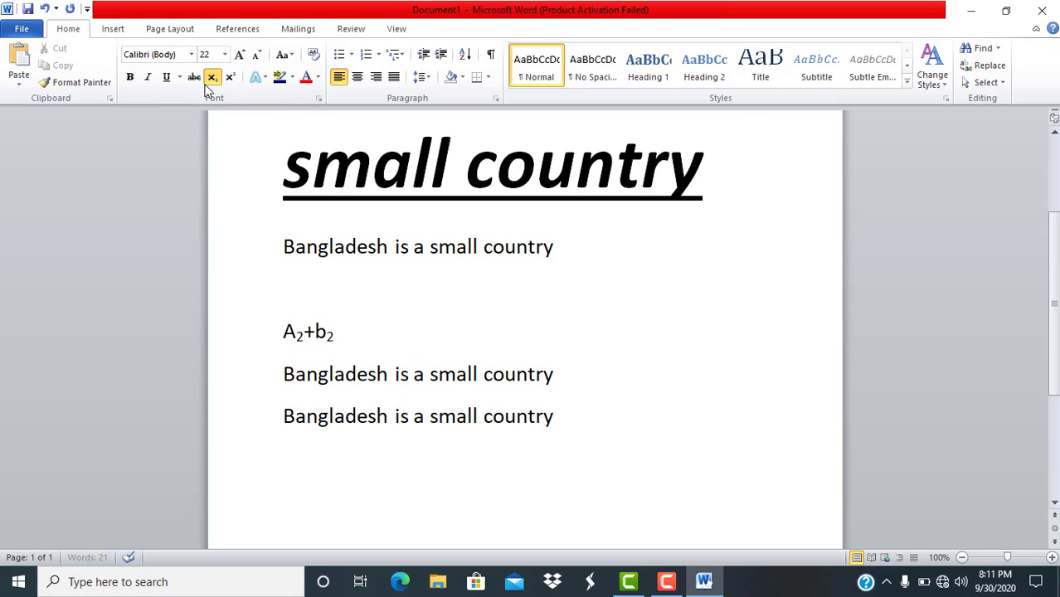
Add "a2+b2" after the subscript expression on the same line, with both 2s formatted as superscript.
{"action": "key", "text": "ctrl+equal"}
{"action": "type", "text": "a"}
{"action": "left_click", "coordinate": [230, 78]}
{"action": "type", "text": "2"}
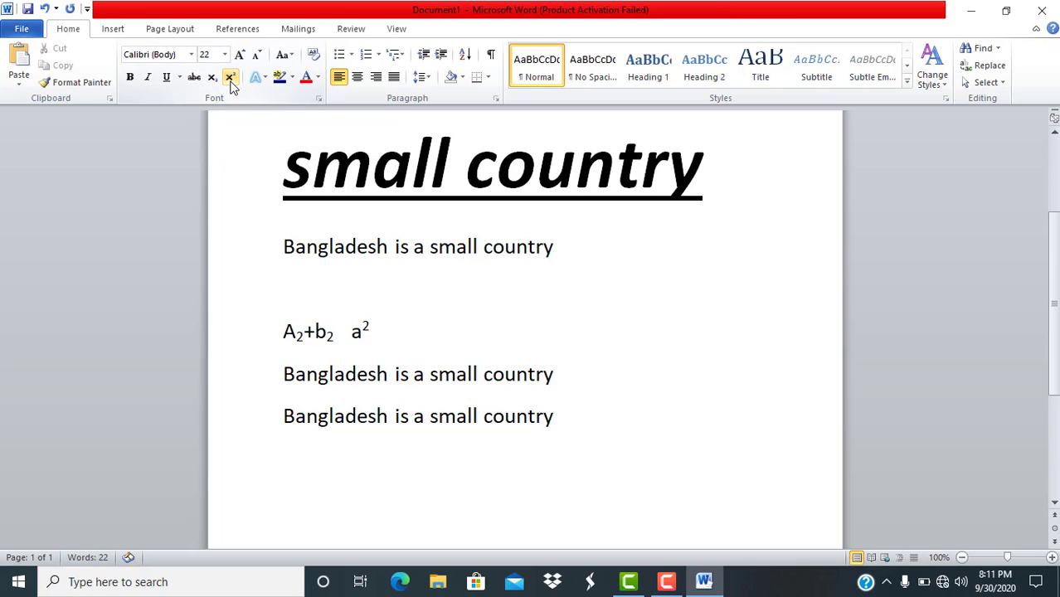
{"action": "left_click", "coordinate": [231, 78]}
{"action": "type", "text": "+b"}
{"action": "left_click", "coordinate": [230, 77]}
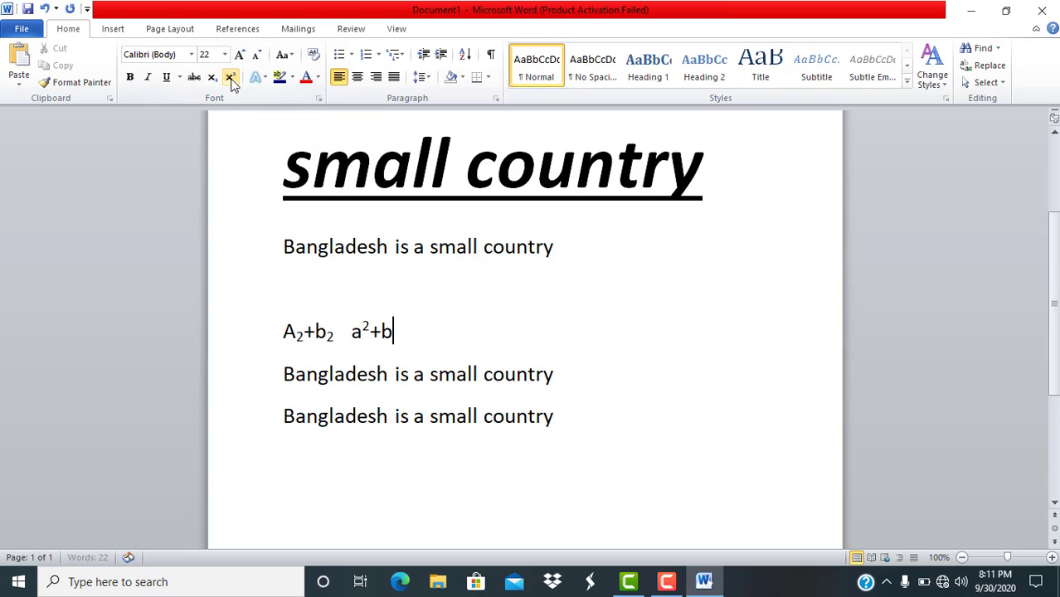
{"action": "type", "text": "2"}
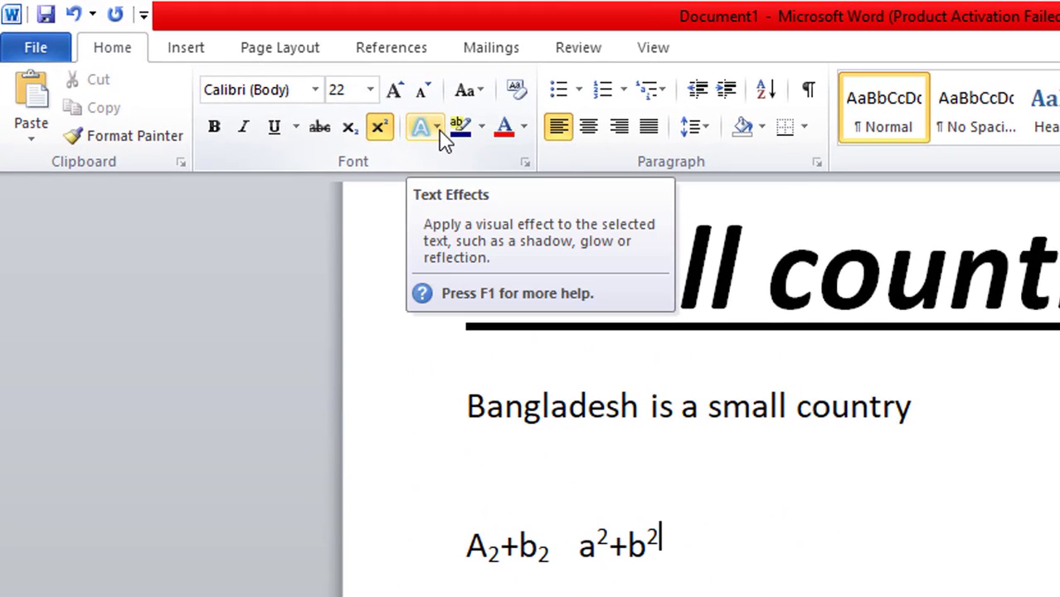
Apply the white text effect with orange outline and glow to the "small country" line of the heading.
{"action": "left_click", "coordinate": [441, 133]}
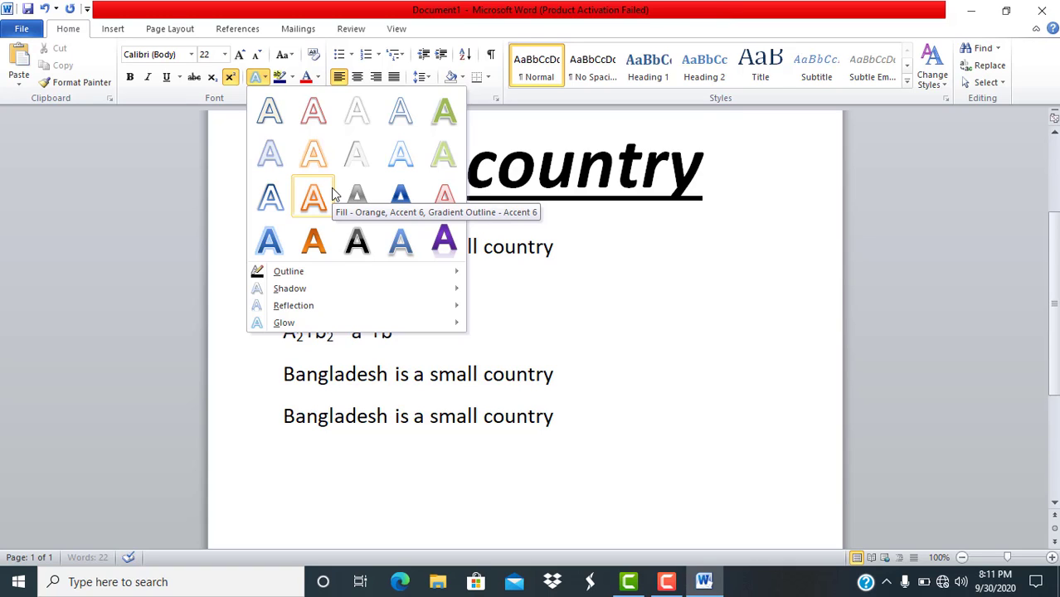
{"action": "left_click", "coordinate": [525, 296]}
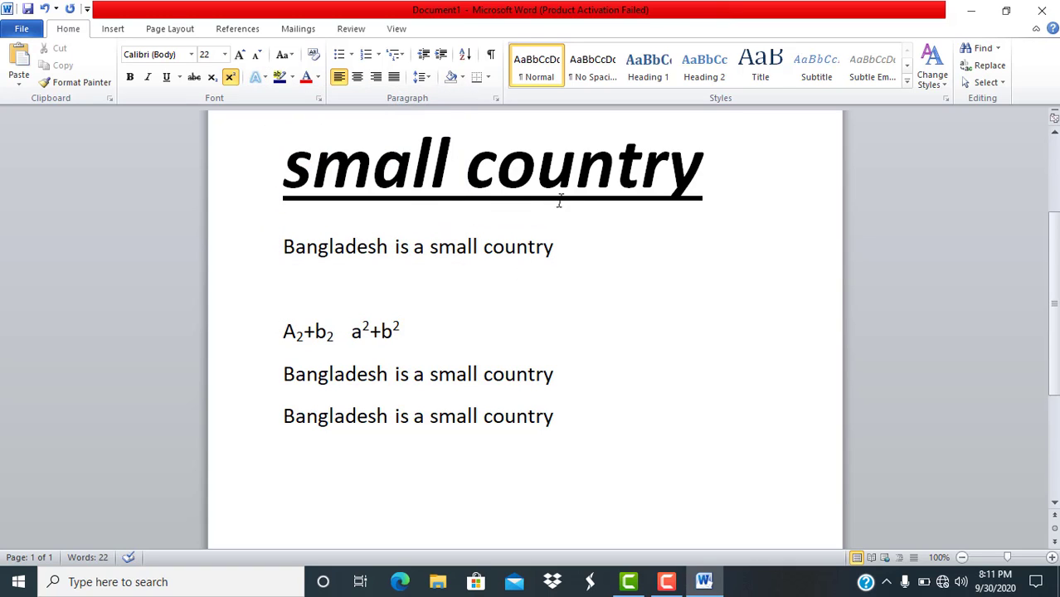
{"action": "left_click_drag", "start_coordinate": [704, 176], "coordinate": [260, 174]}
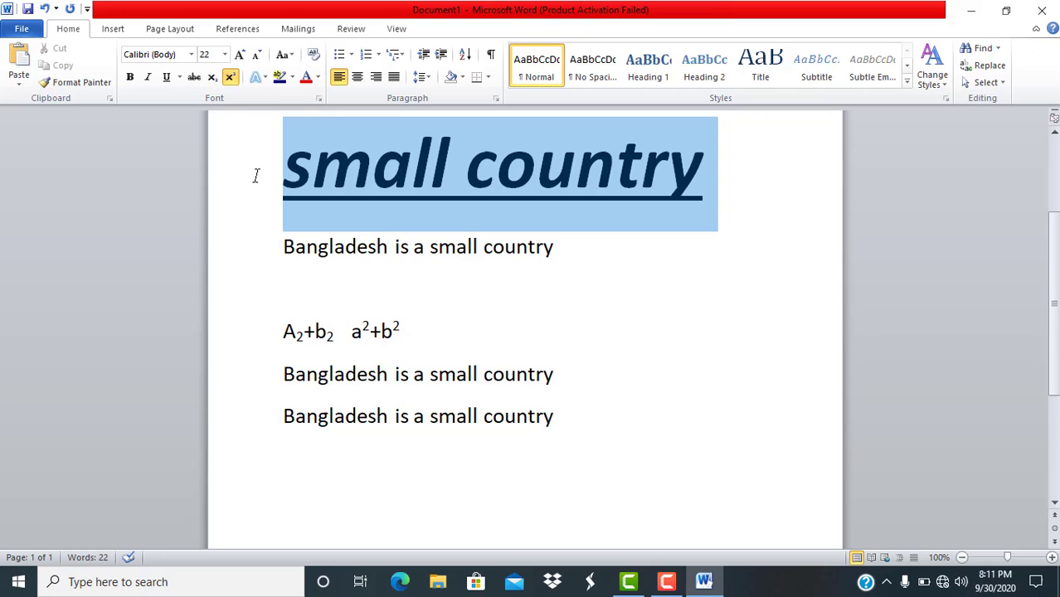
{"action": "left_click", "coordinate": [263, 79]}
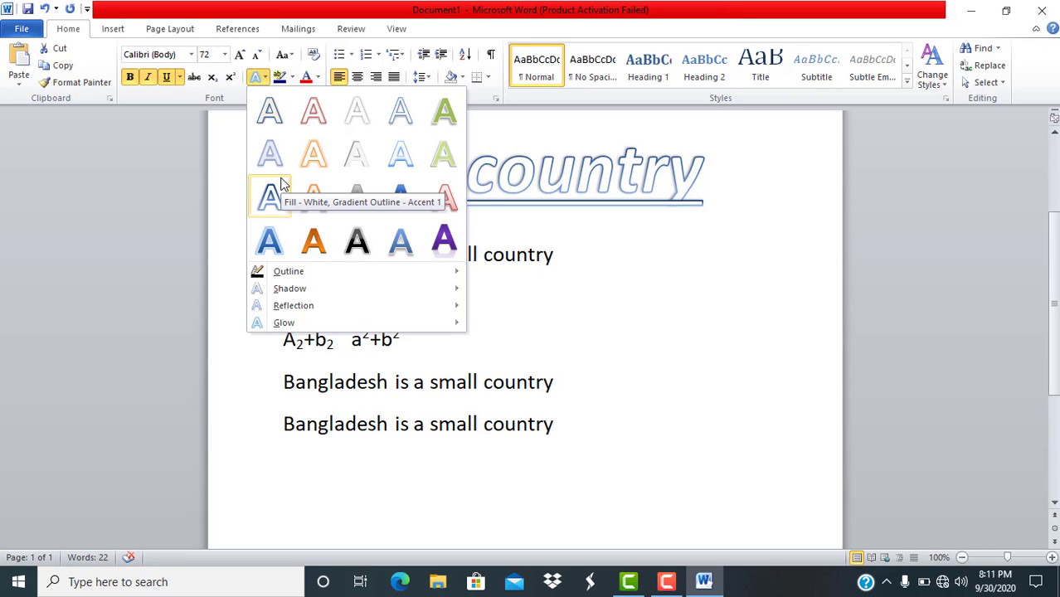
{"action": "left_click", "coordinate": [312, 160]}
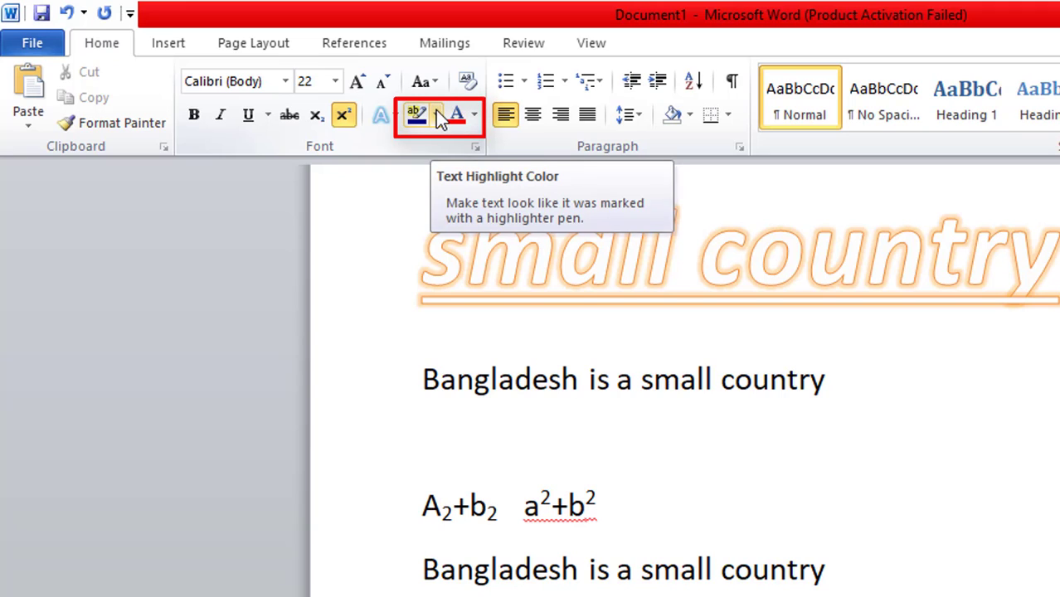
Highlight the "small country" line of the heading in red.
{"action": "left_click", "coordinate": [437, 116]}
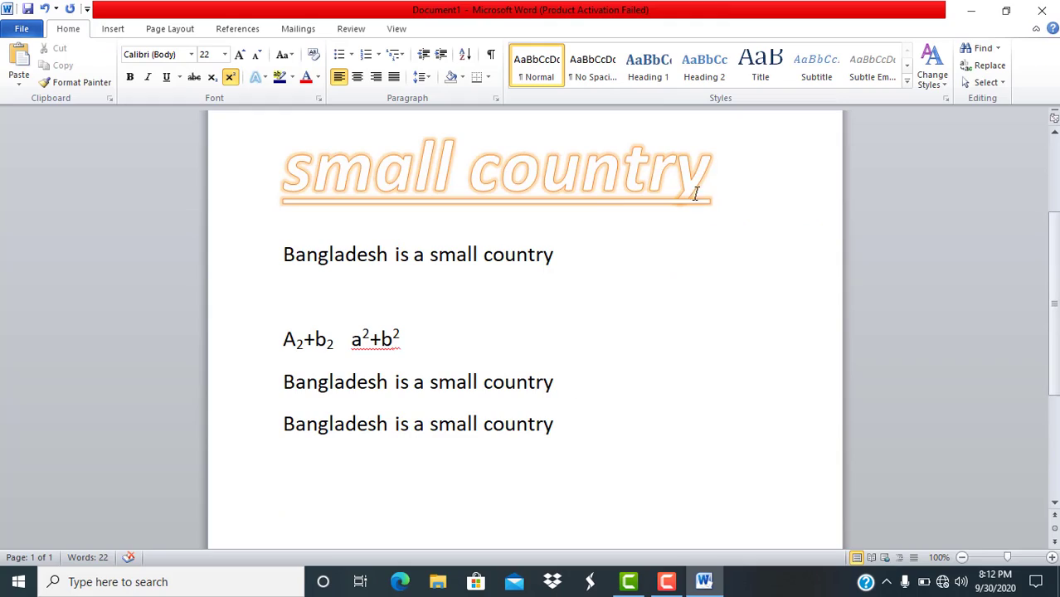
{"action": "left_click_drag", "start_coordinate": [715, 178], "coordinate": [110, 171]}
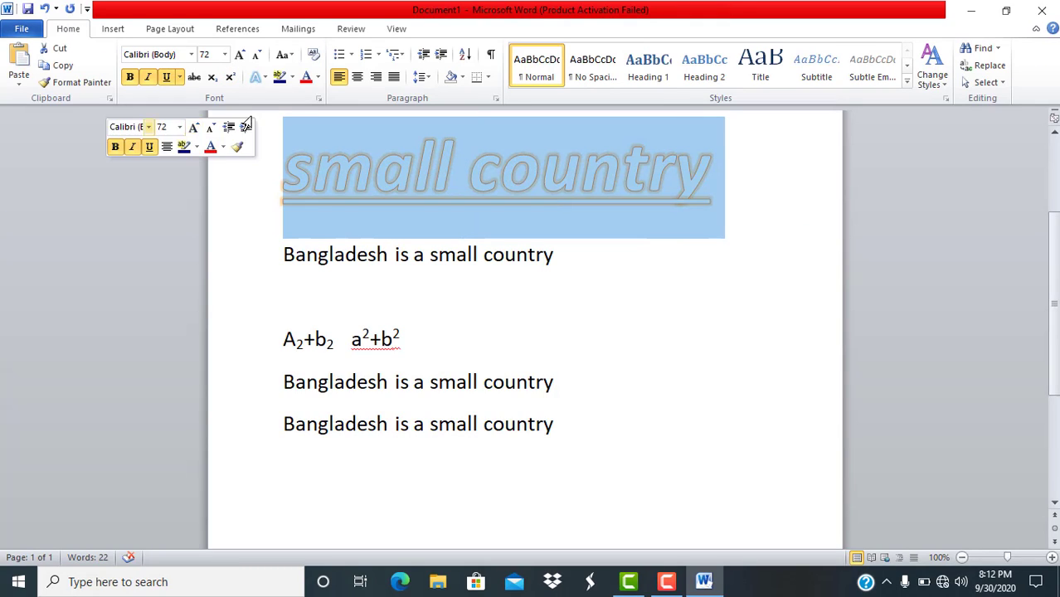
{"action": "left_click", "coordinate": [292, 78]}
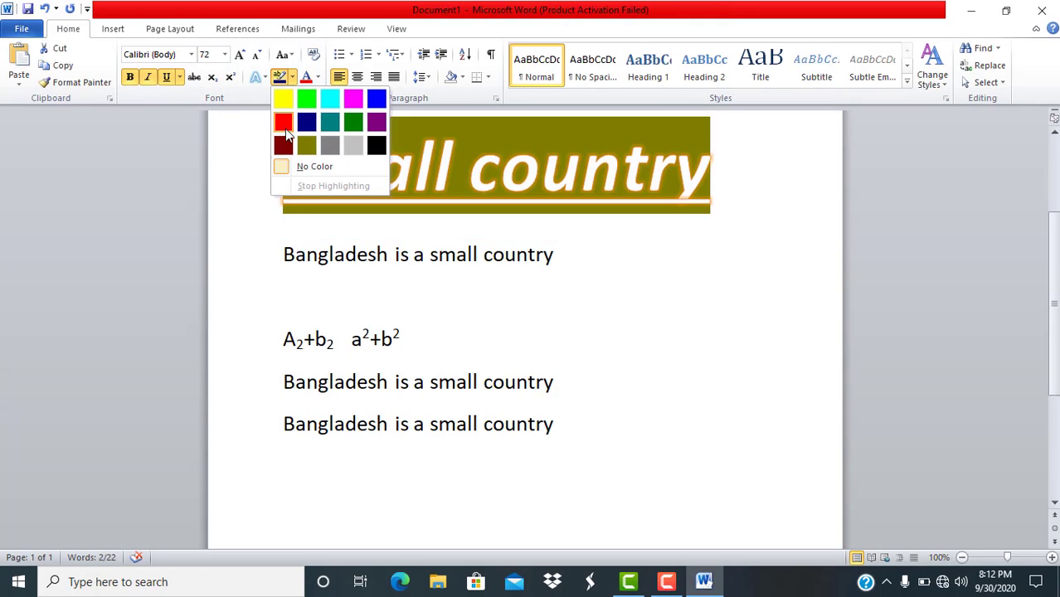
{"action": "left_click", "coordinate": [283, 122]}
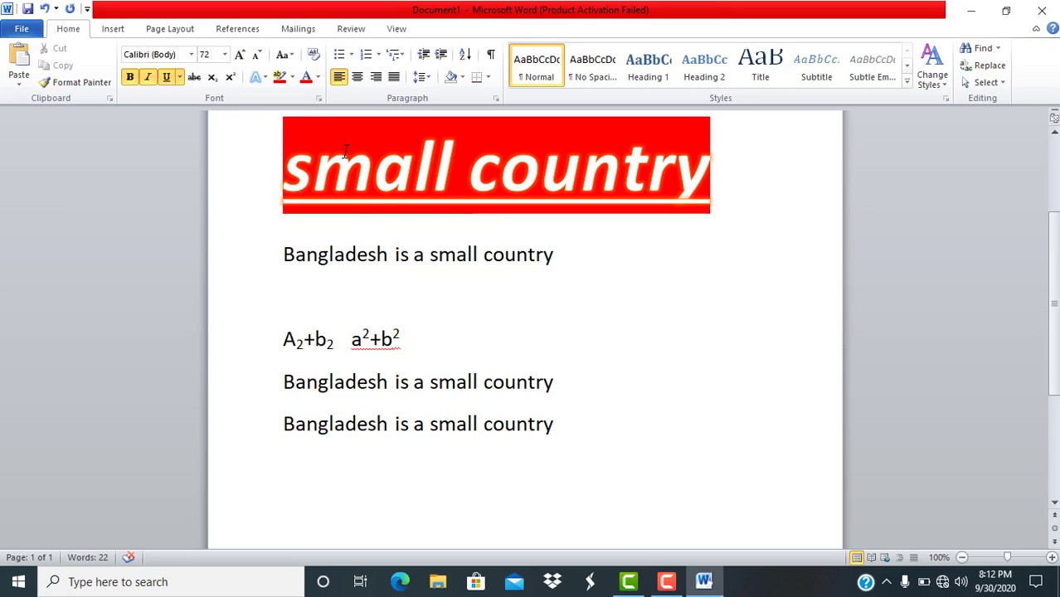
Remove the highlight colour from the "small country" heading line.
{"action": "left_click_drag", "start_coordinate": [770, 170], "coordinate": [288, 135]}
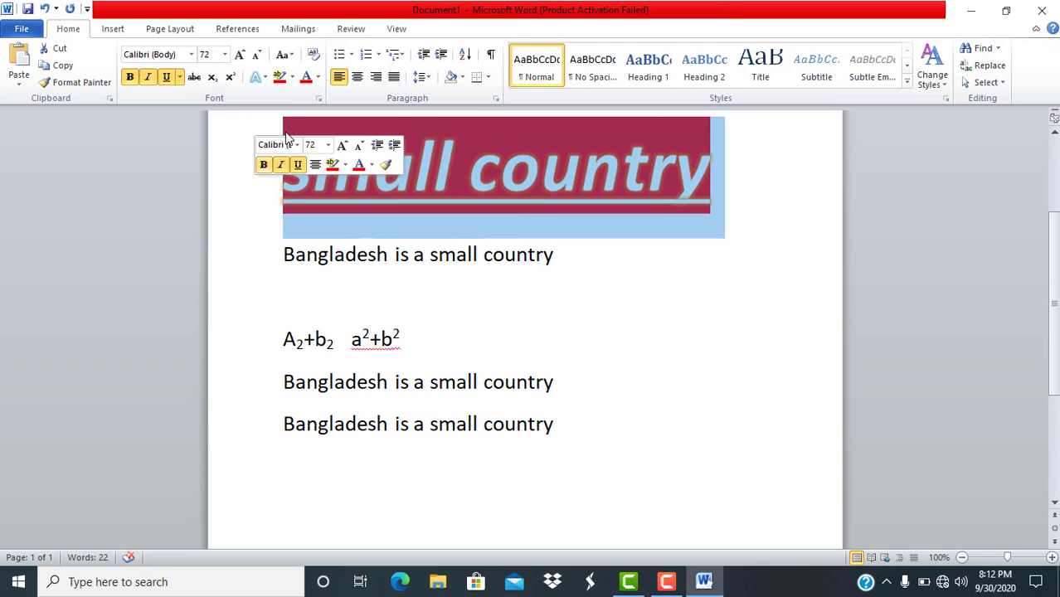
{"action": "left_click", "coordinate": [293, 76]}
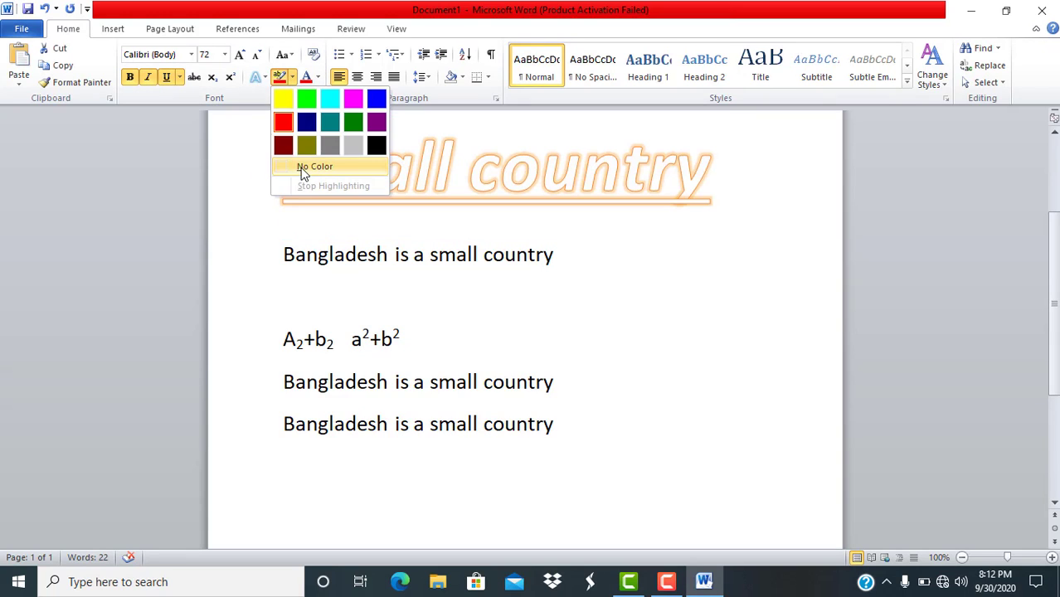
{"action": "left_click", "coordinate": [304, 169]}
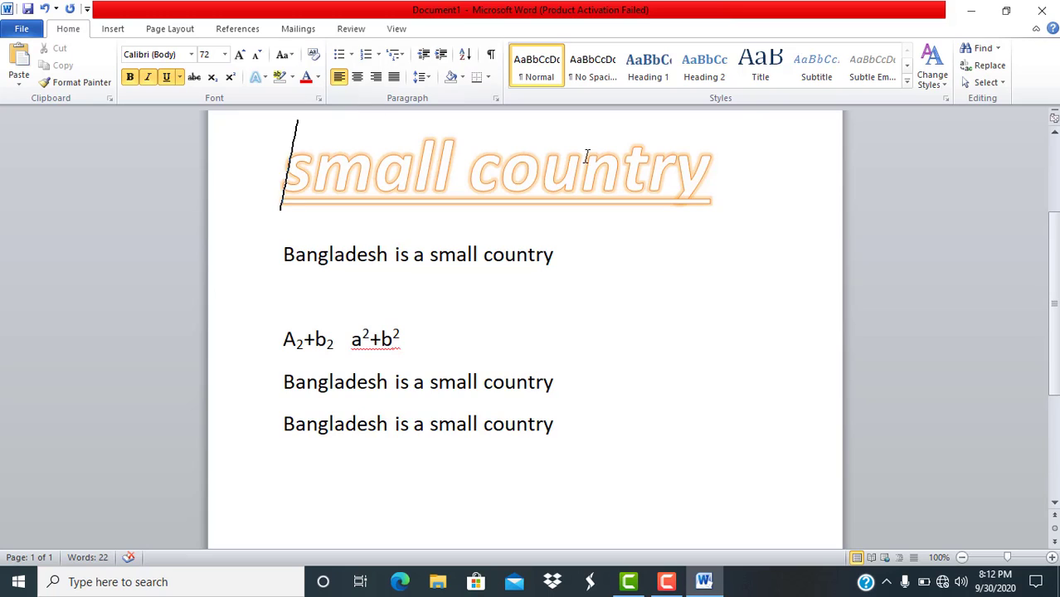
Set the font colour of the "small country" heading line to standard green.
{"action": "left_click_drag", "start_coordinate": [720, 183], "coordinate": [337, 125]}
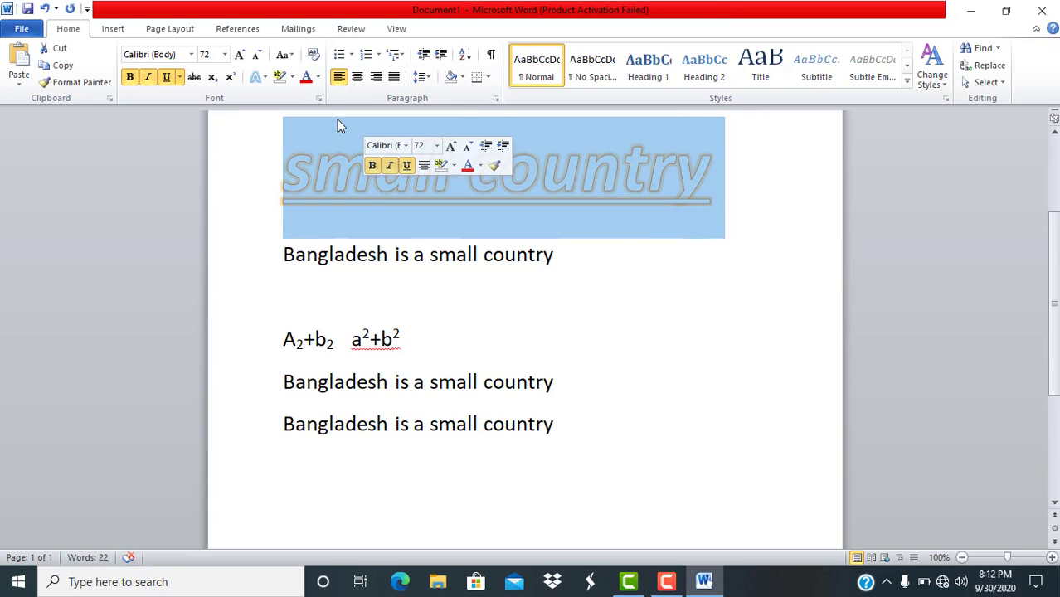
{"action": "left_click", "coordinate": [319, 78]}
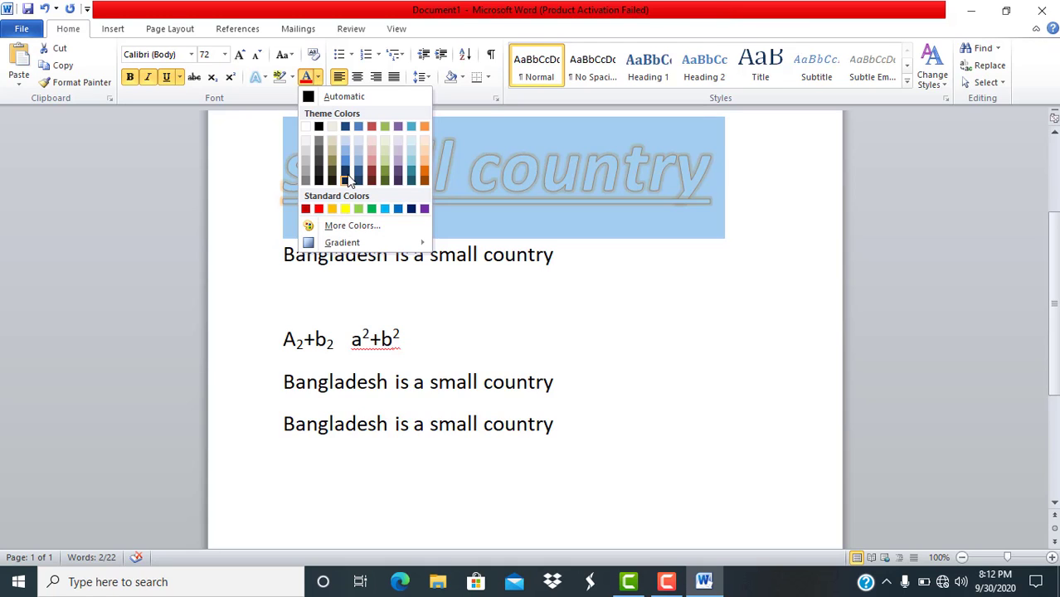
{"action": "left_click", "coordinate": [372, 208]}
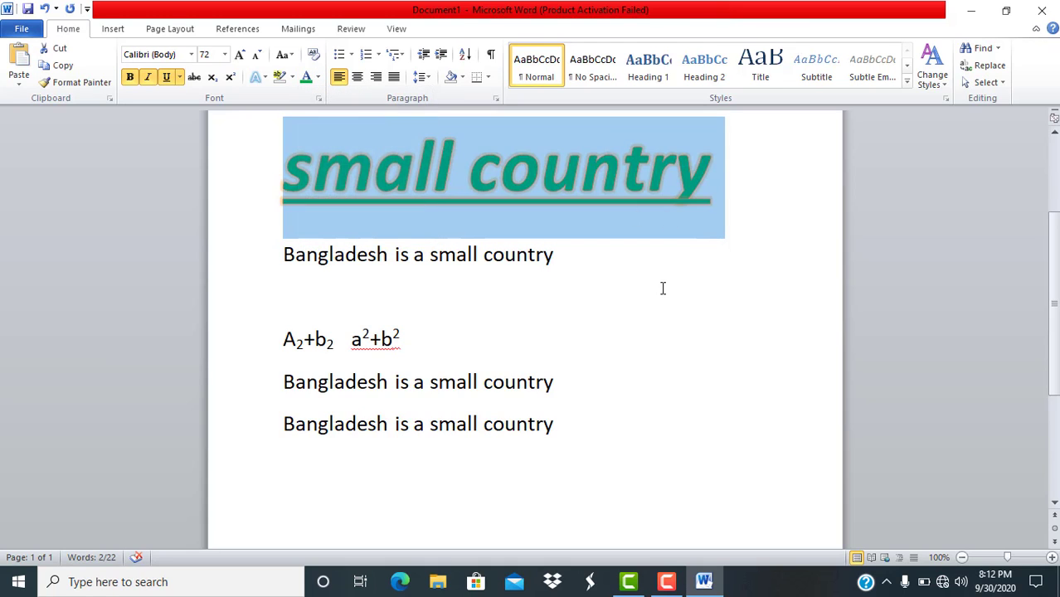
{"action": "left_click", "coordinate": [569, 286]}
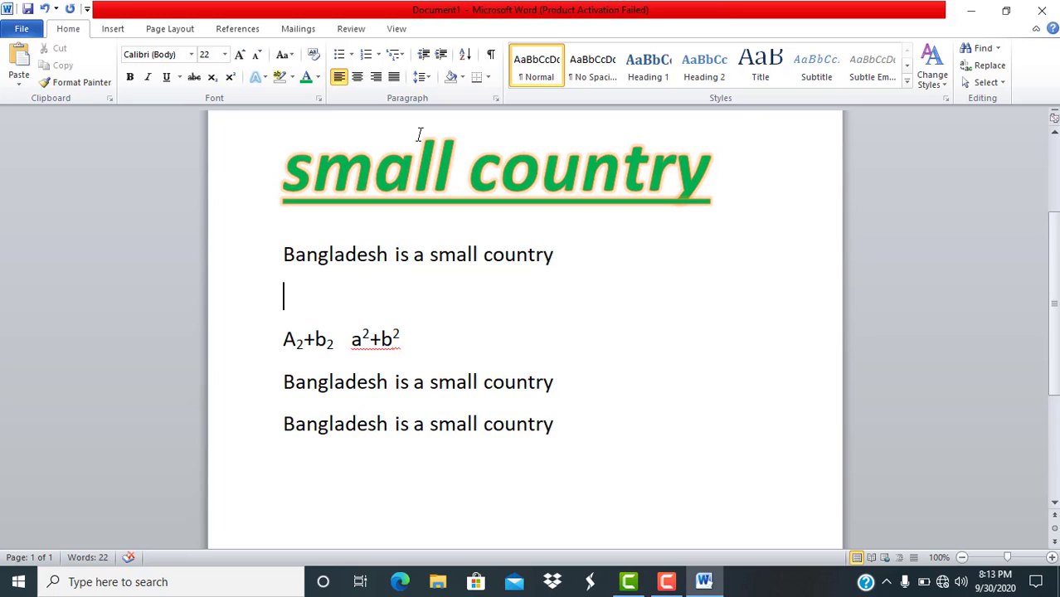
Try centre and right alignment on the text from the heading to the last sentence, and leave it justified.
{"action": "left_click_drag", "start_coordinate": [608, 441], "coordinate": [352, 102]}
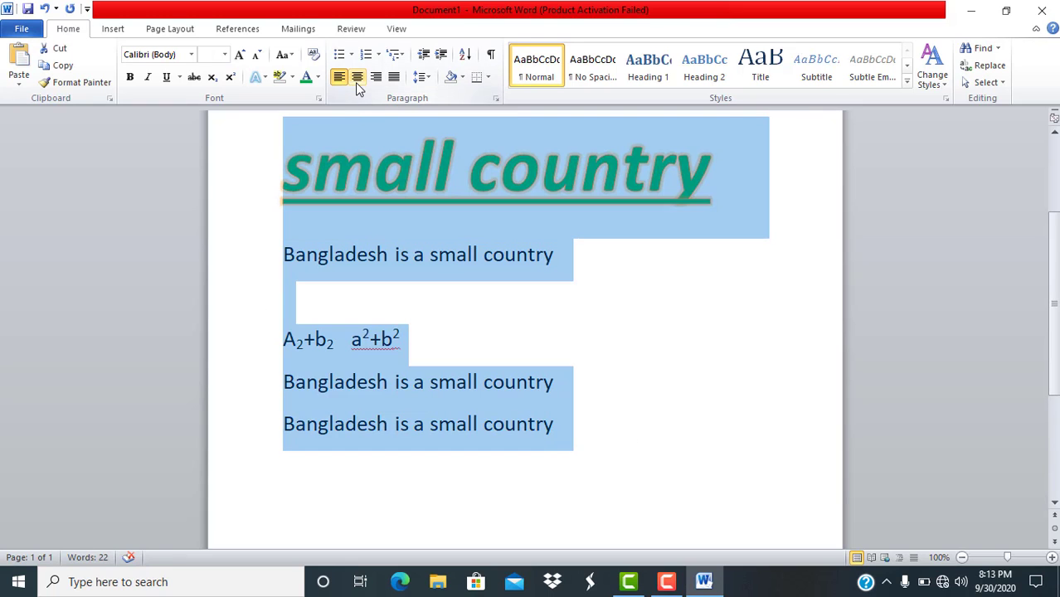
{"action": "left_click", "coordinate": [357, 78]}
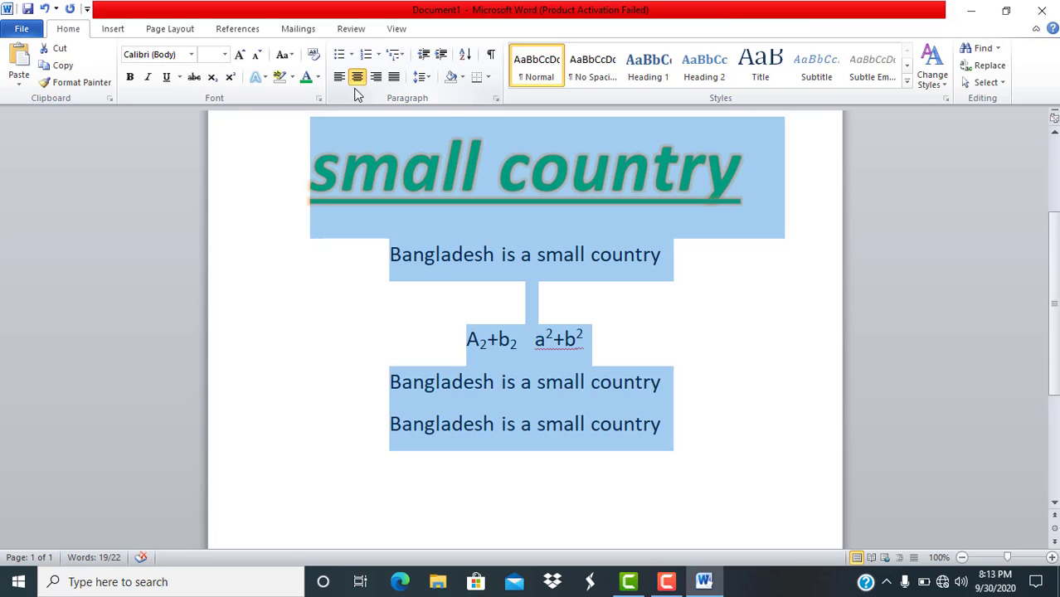
{"action": "left_click", "coordinate": [376, 77]}
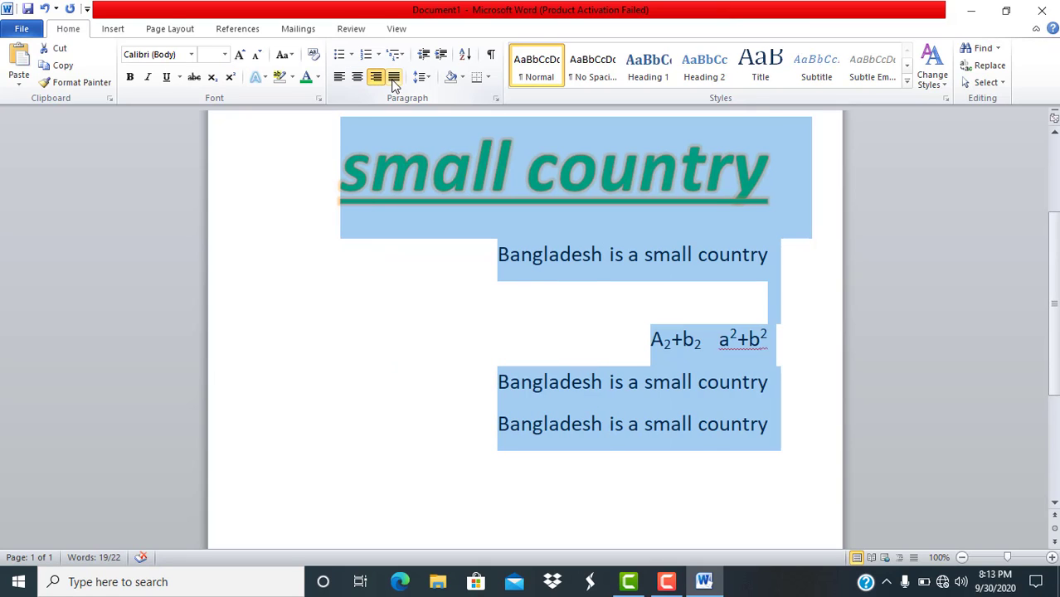
{"action": "left_click", "coordinate": [396, 79]}
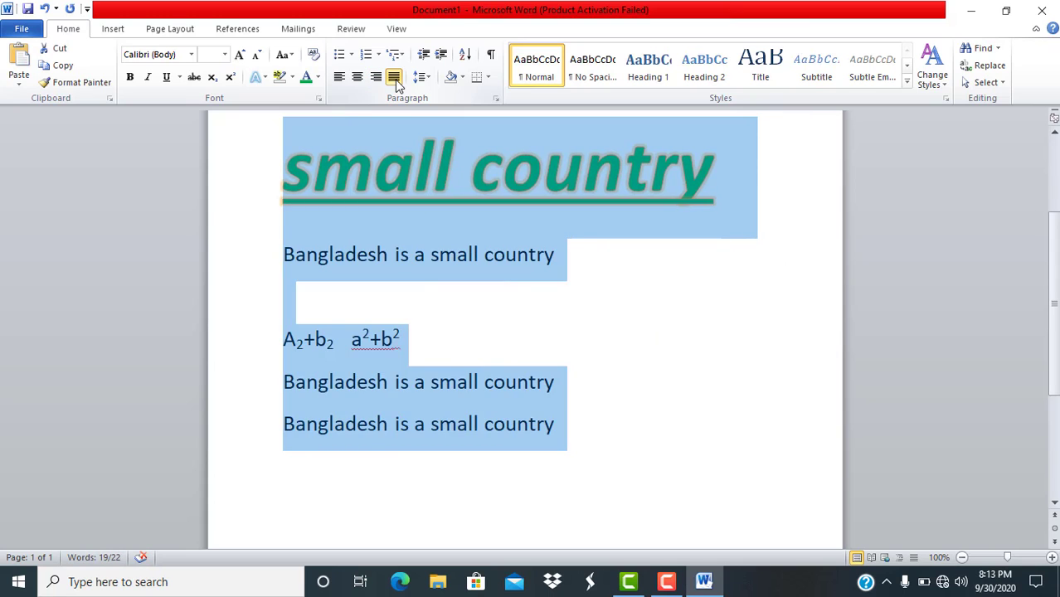
{"action": "left_click", "coordinate": [432, 294]}
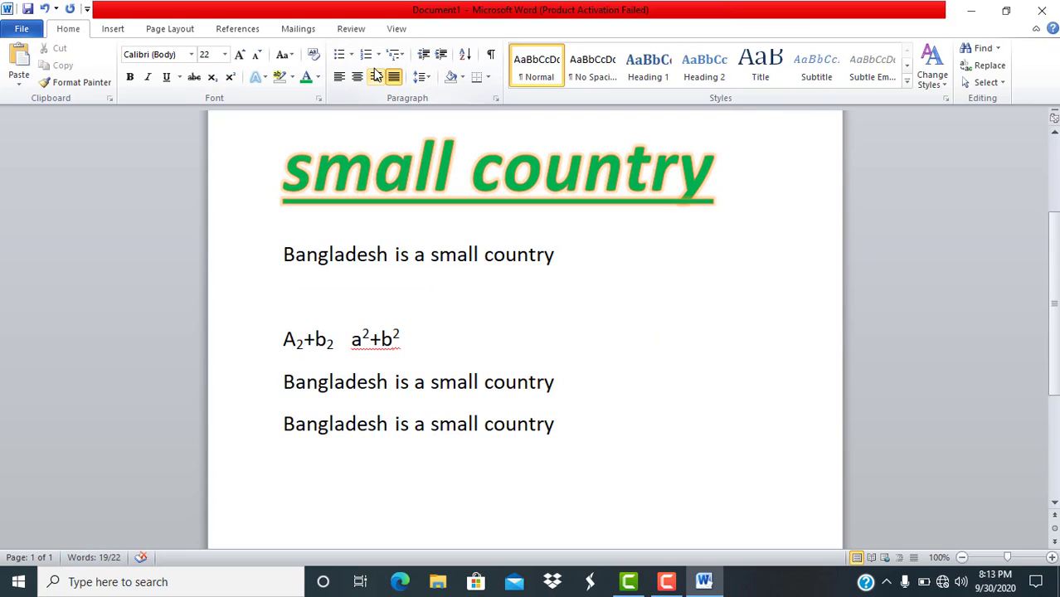